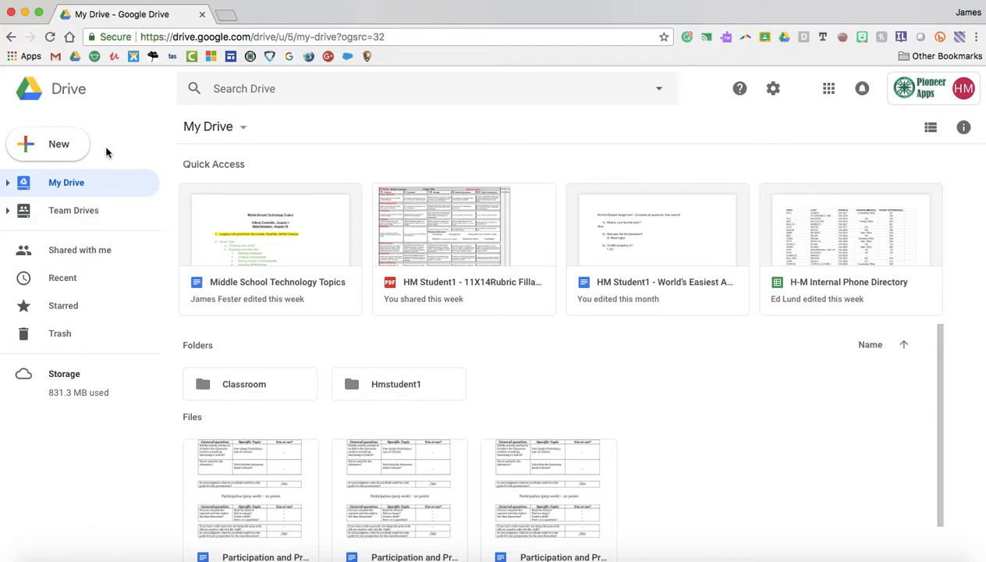
# Create a blank Google Docs document and enter the text "Today's Notes" in it
pyautogui.click(66, 156)
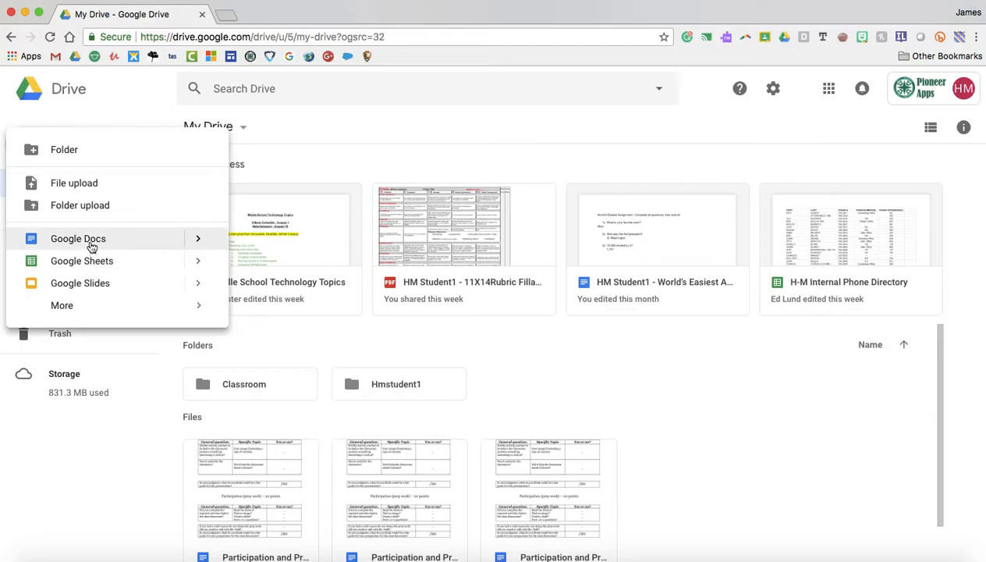
pyautogui.click(198, 238)
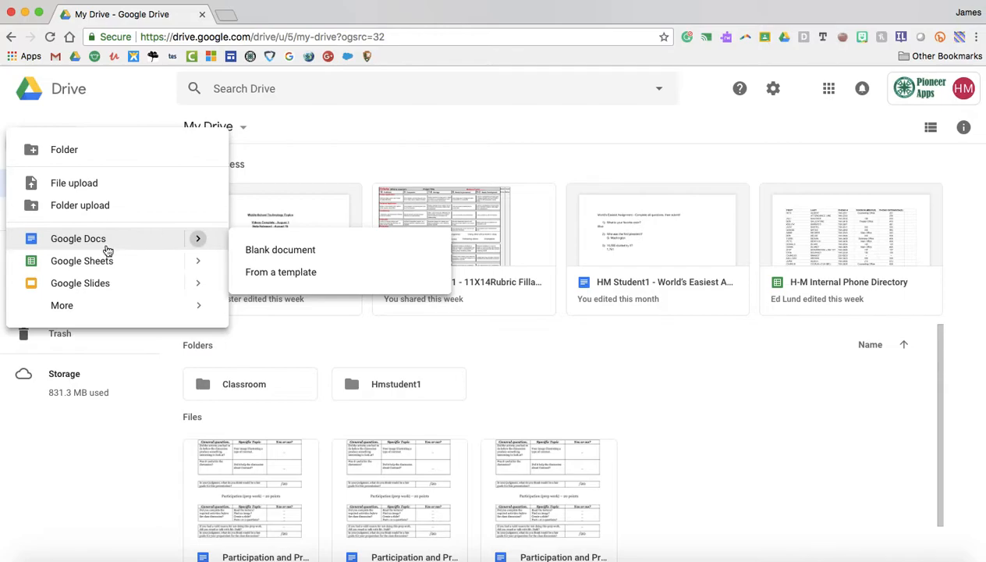
pyautogui.click(258, 251)
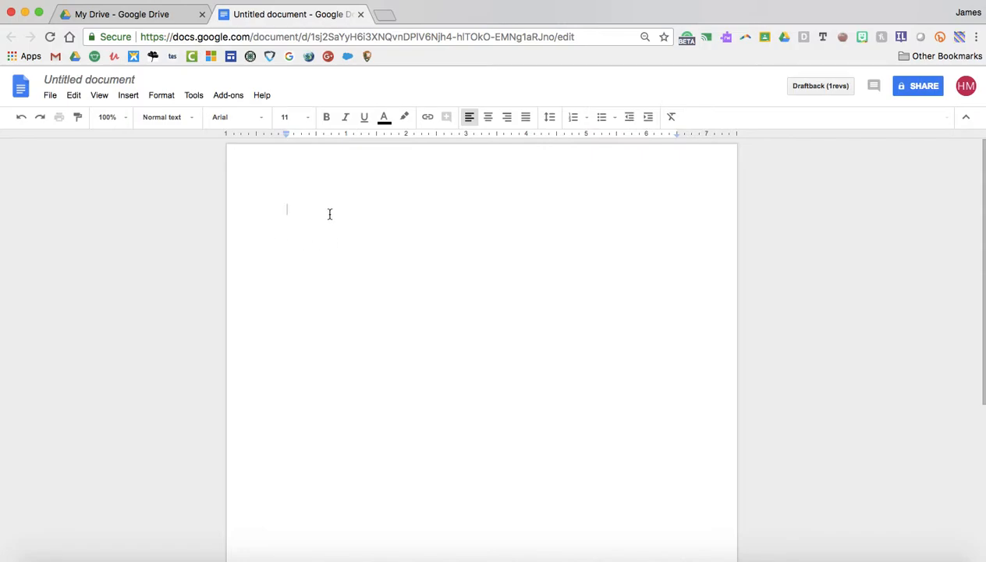
pyautogui.write("Today's Notes")
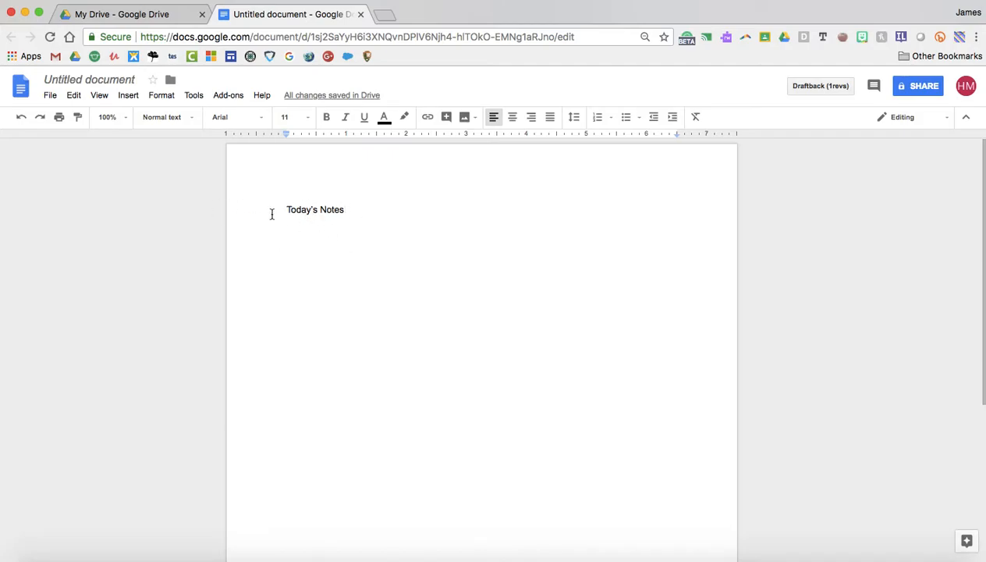
# Rename the document "Notes for Math" and close it to return to My Drive
pyautogui.click(97, 79)
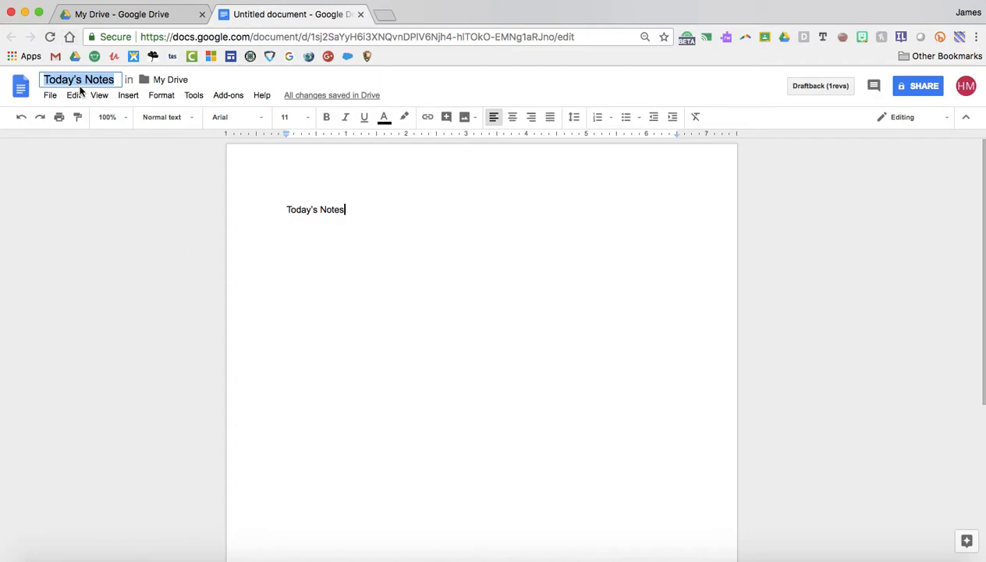
pyautogui.write('Notes for Matg')
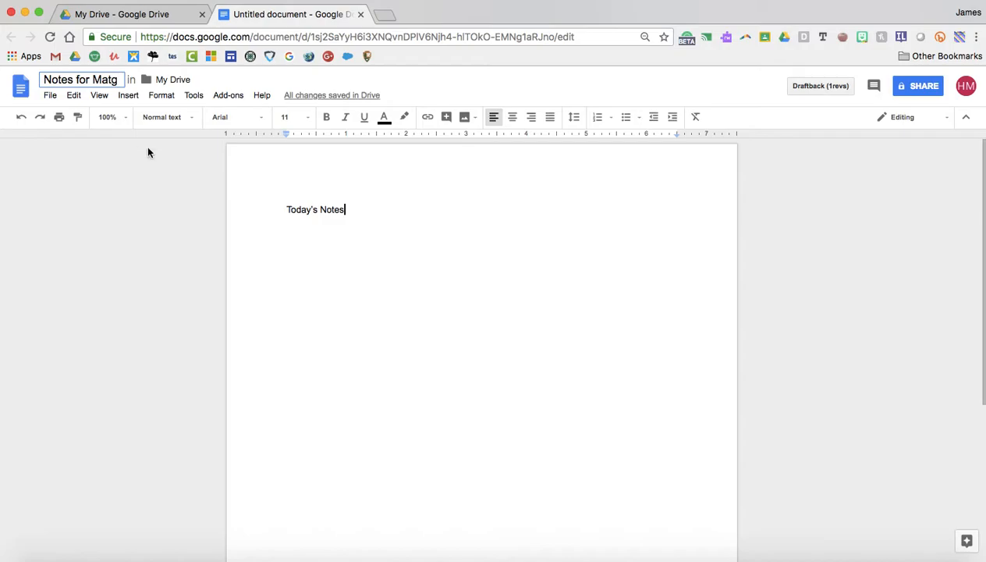
pyautogui.press('BackSpace')
pyautogui.write('h')
pyautogui.press('Return')
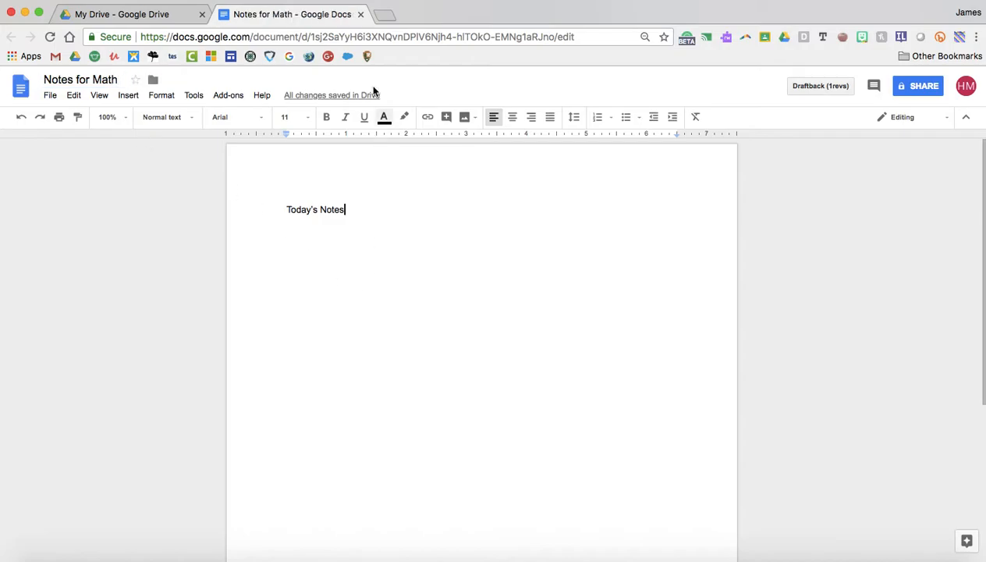
pyautogui.click(361, 14)
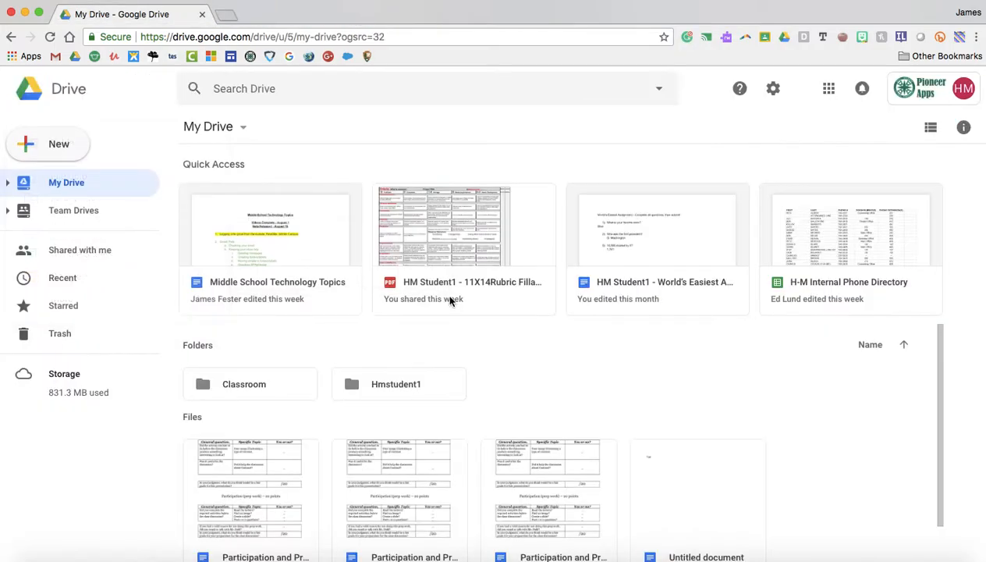
# Examine the folders and files in My Drive, locating the Notes for Math document
pyautogui.click(277, 487)
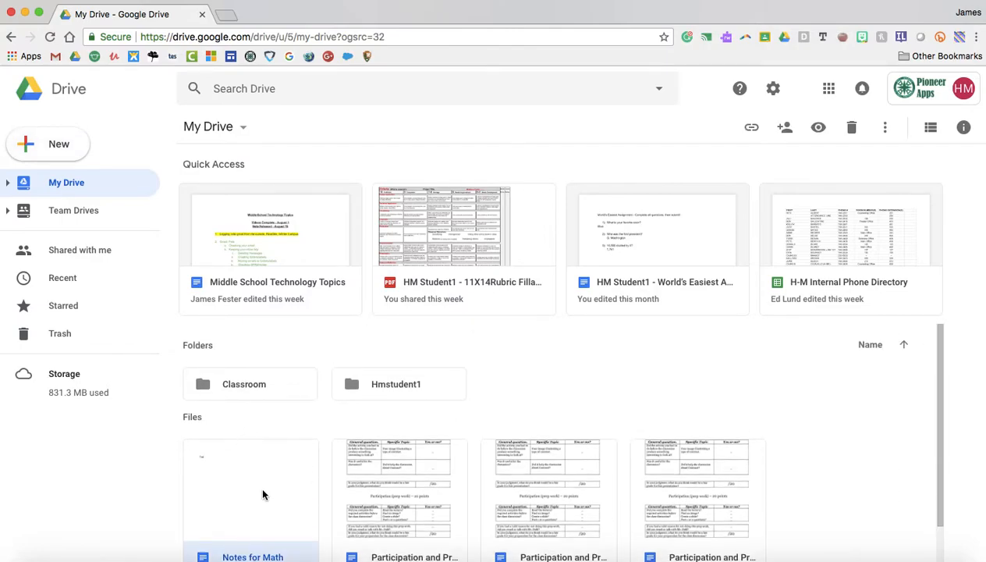
pyautogui.scroll(-1, 290, 555)
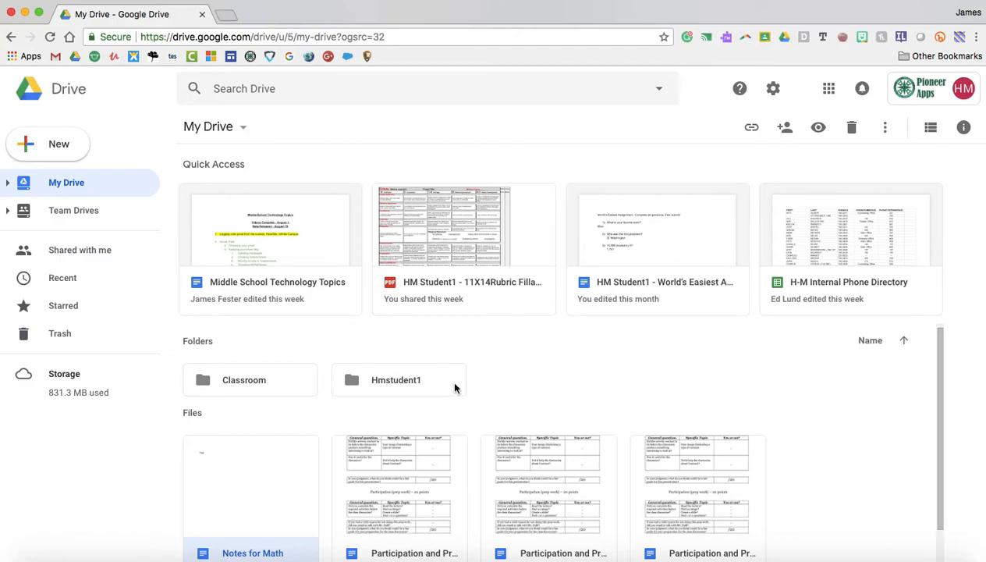
pyautogui.scroll(-1, 311, 503)
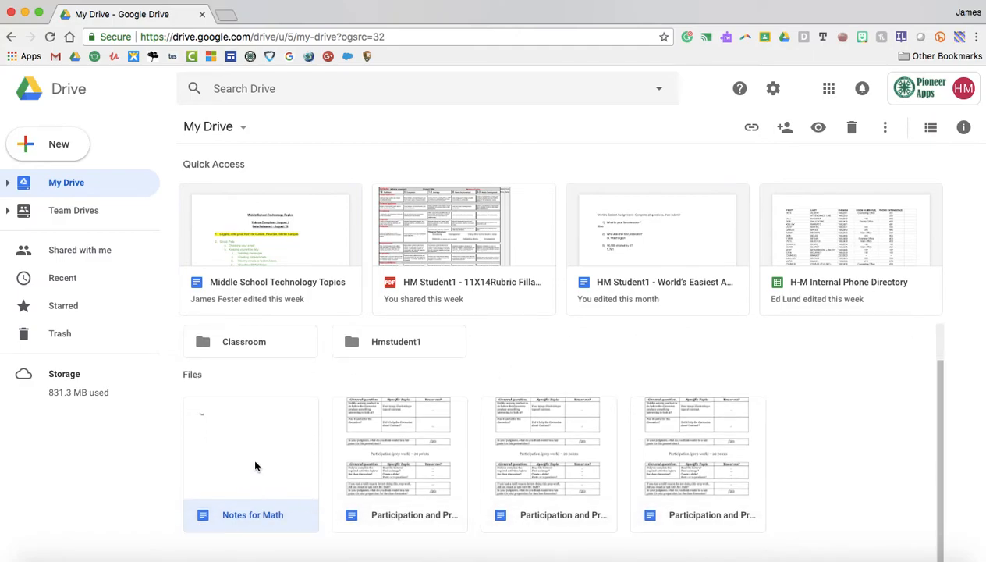
pyautogui.scroll(1, 254, 466)
pyautogui.scroll(1, 254, 465)
pyautogui.scroll(-1, 254, 465)
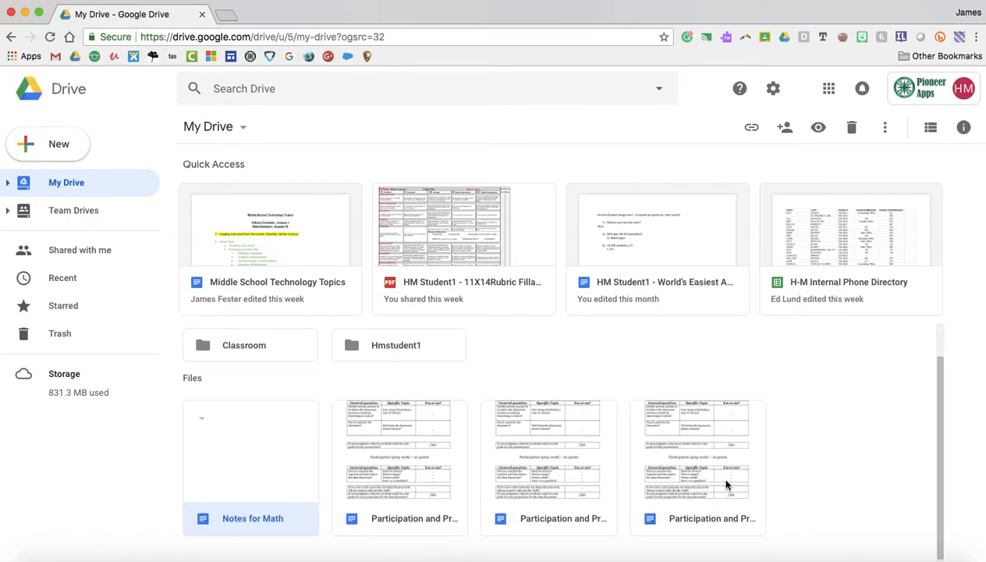
pyautogui.scroll(2, 387, 430)
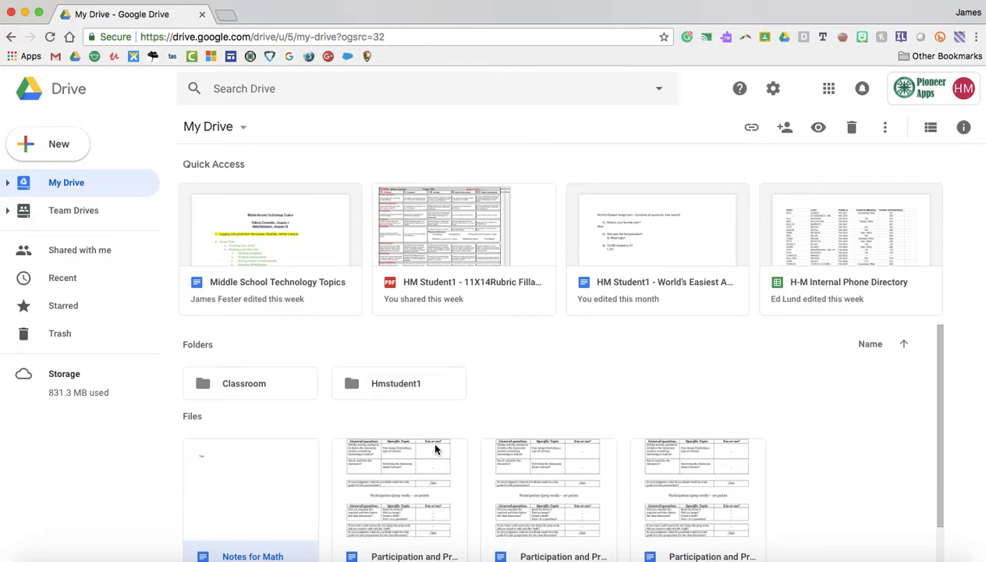
pyautogui.scroll(-1, 434, 446)
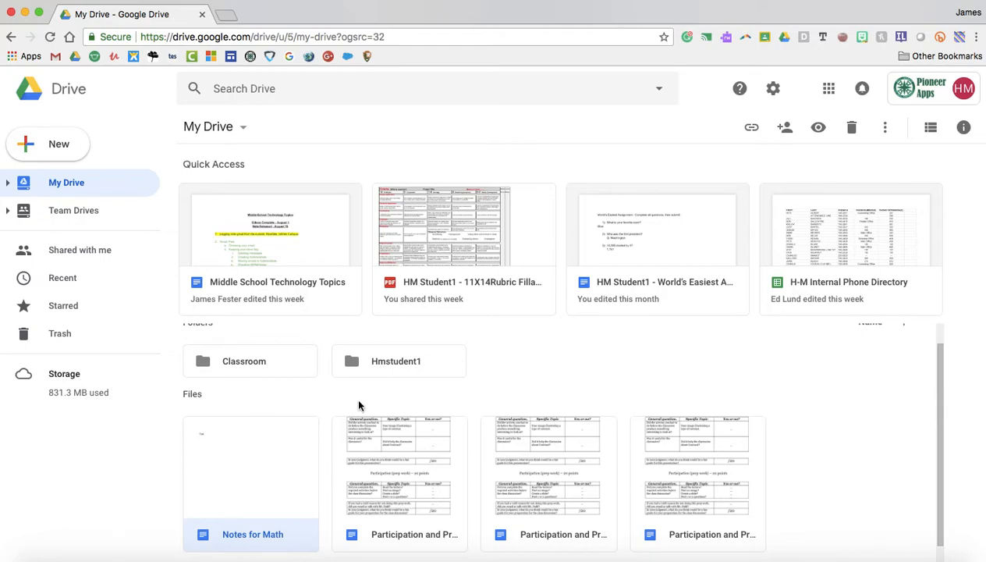
# Create a new folder named "Science" in My Drive
pyautogui.click(59, 151)
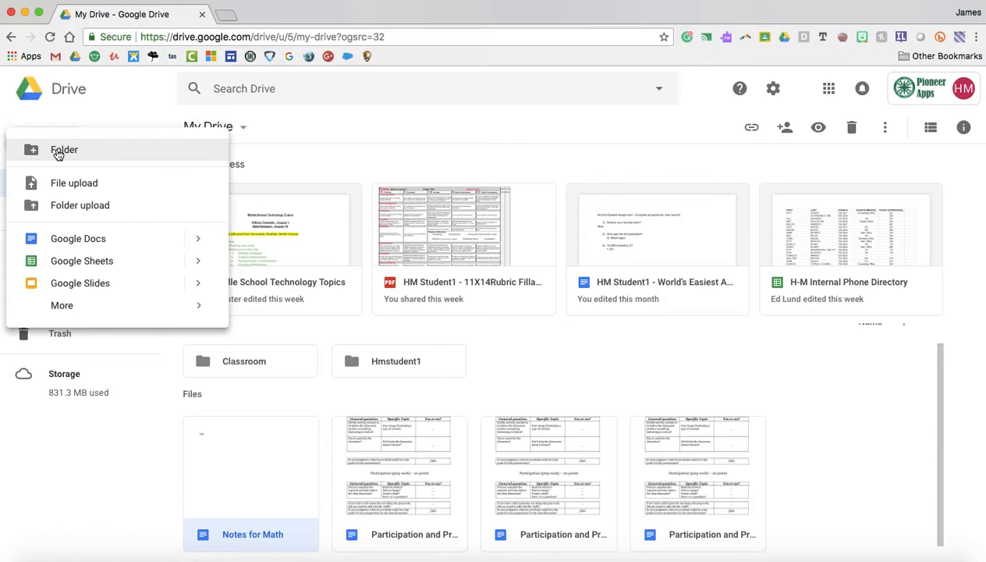
pyautogui.click(64, 149)
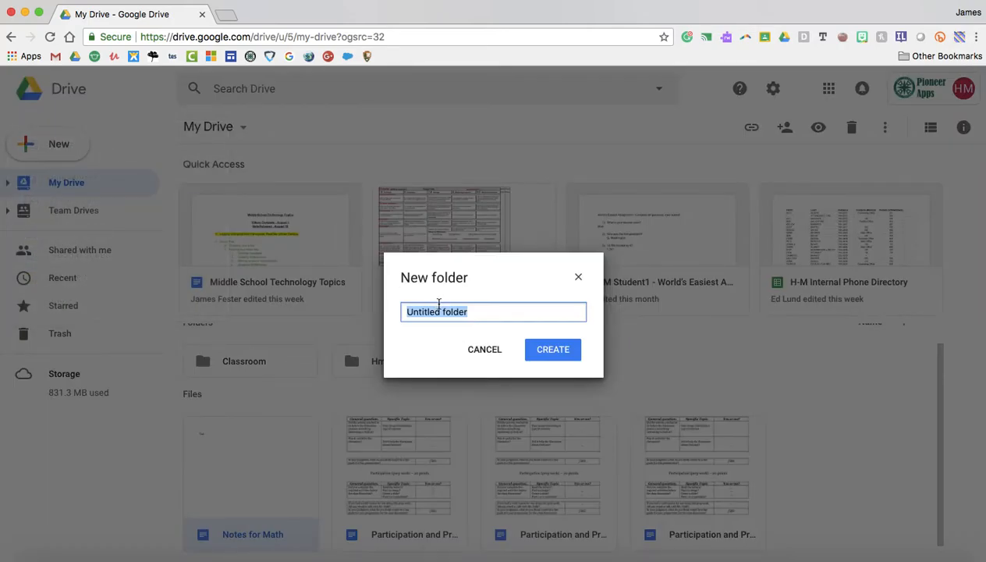
pyautogui.write('Science')
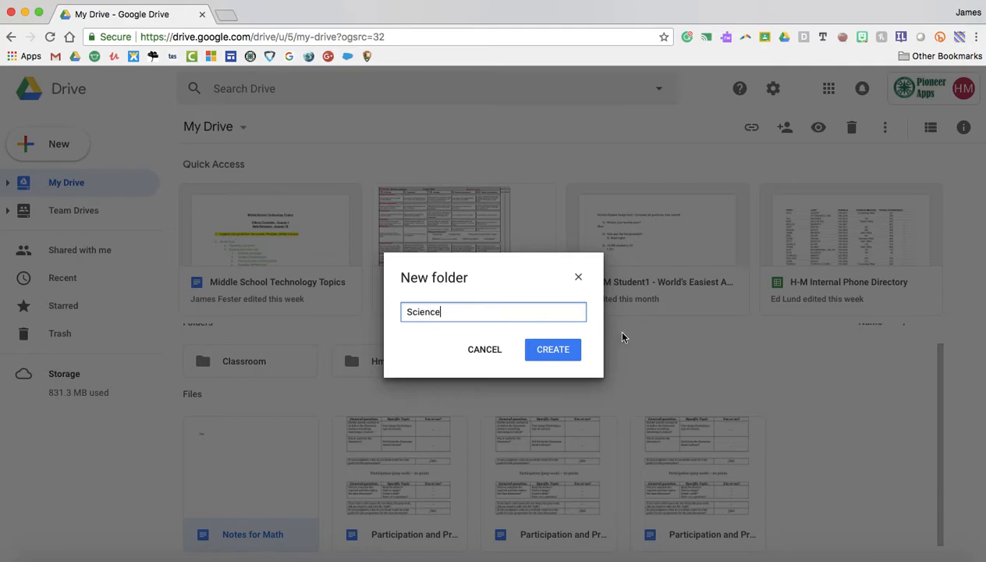
pyautogui.click(572, 353)
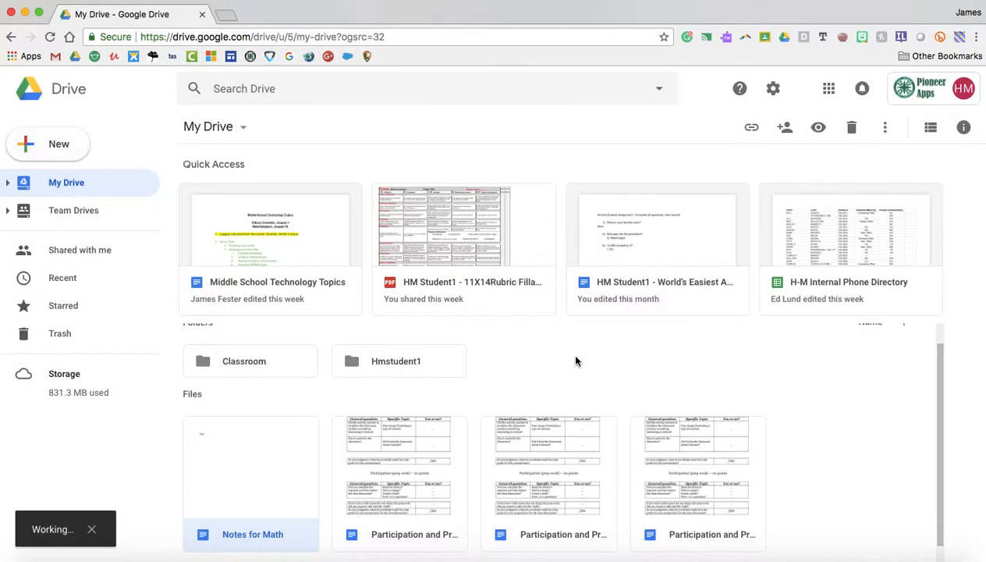
# Create a new folder named "Math" in My Drive
pyautogui.click(69, 156)
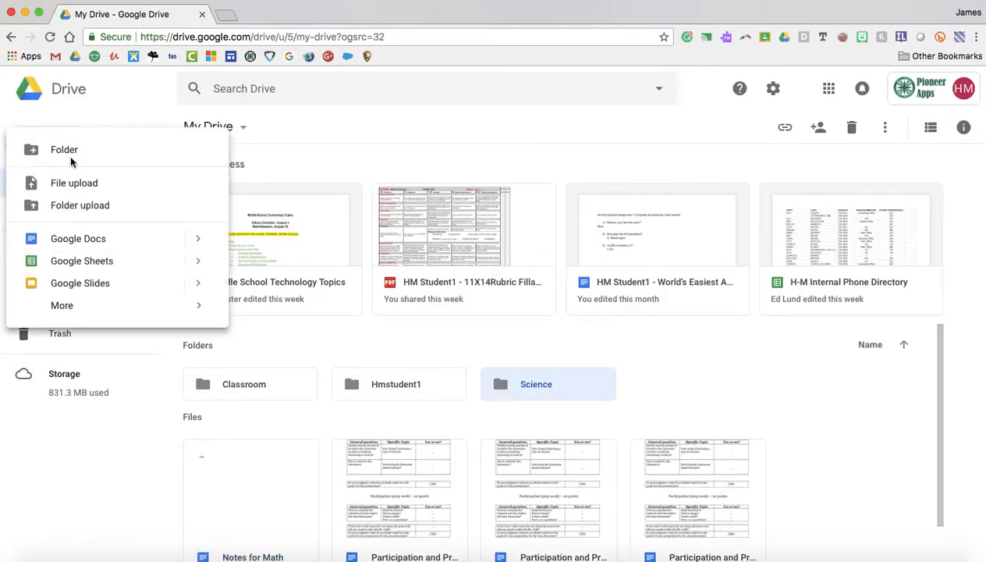
pyautogui.click(70, 157)
pyautogui.write('Math')
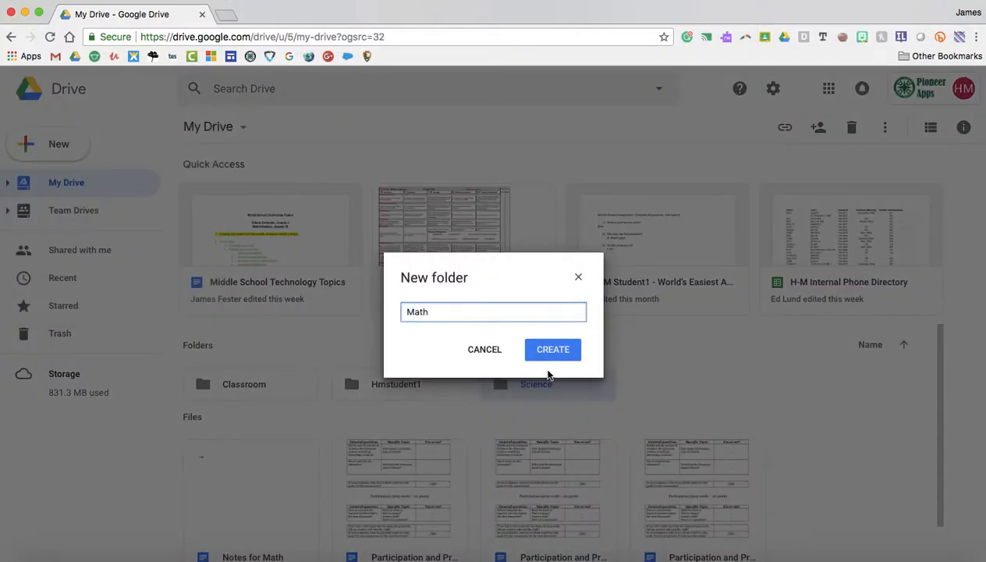
pyautogui.click(549, 357)
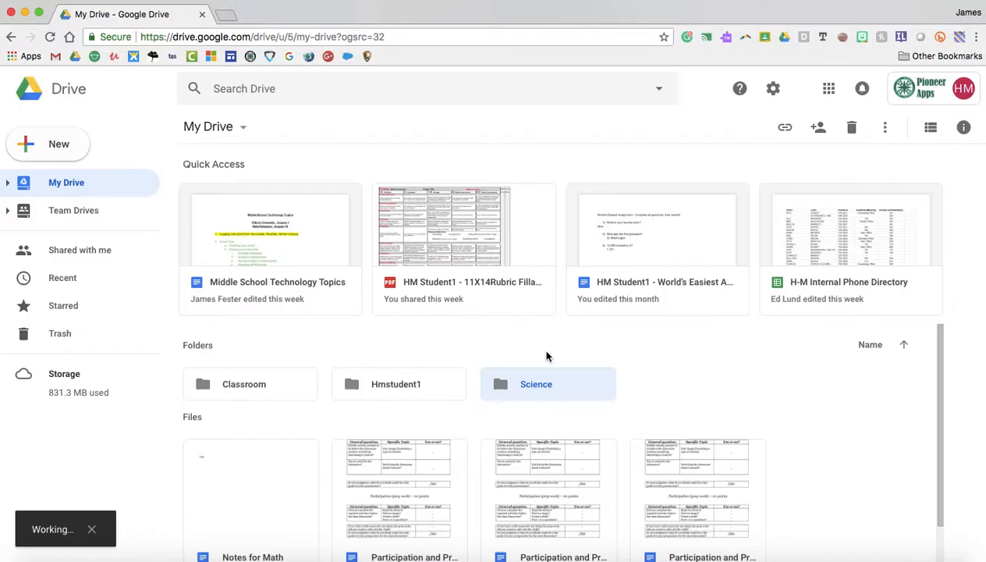
# Create a new folder named "Language Arts" in My Drive
pyautogui.click(68, 154)
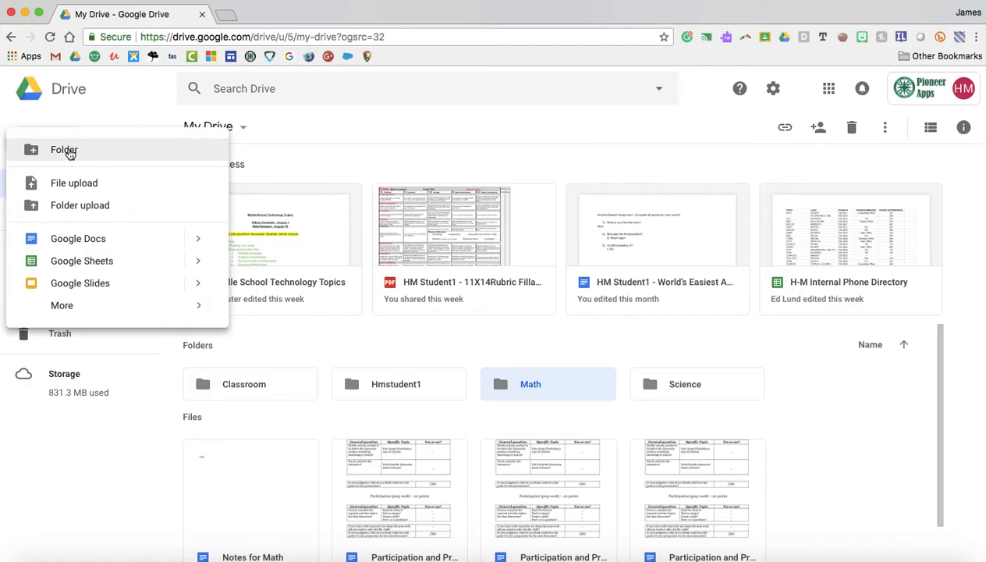
pyautogui.click(71, 155)
pyautogui.write('Language Arts')
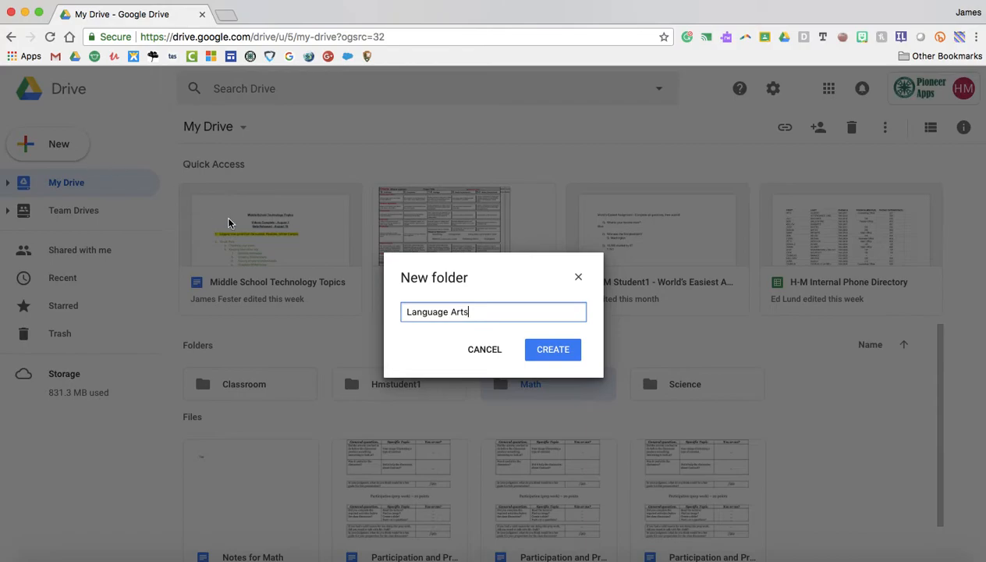
pyautogui.click(546, 349)
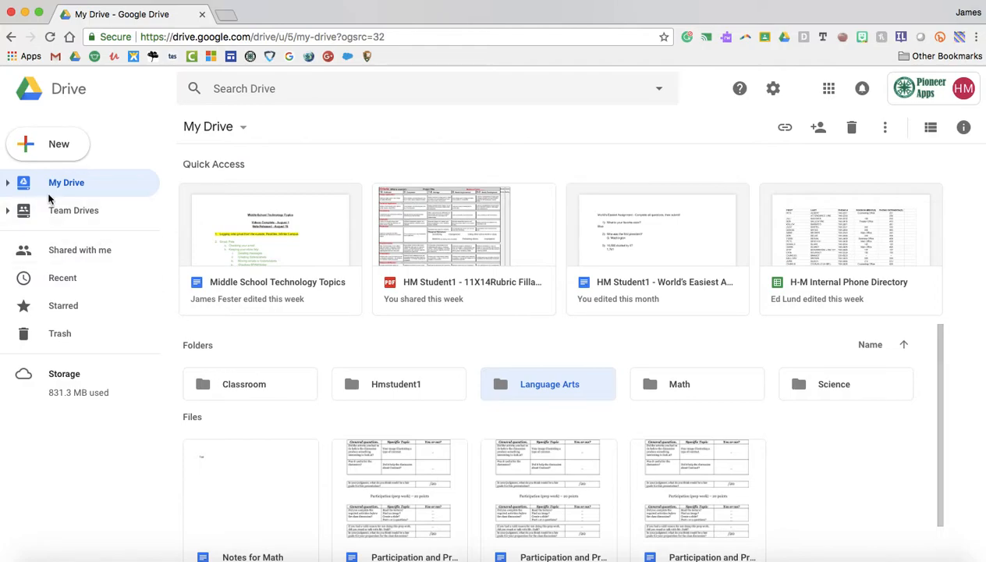
pyautogui.scroll(-1, 328, 356)
pyautogui.scroll(-1, 328, 357)
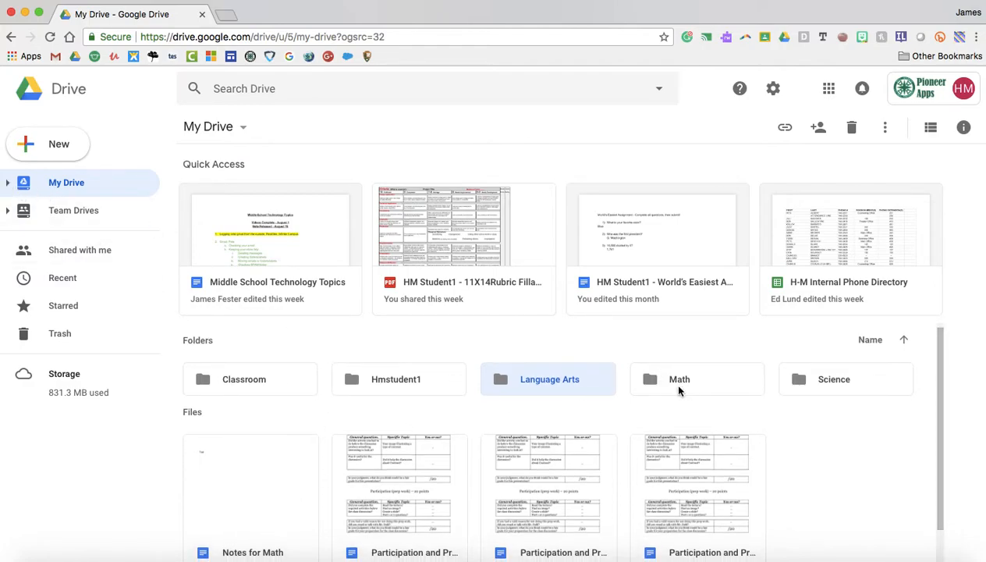
pyautogui.scroll(-2, 222, 530)
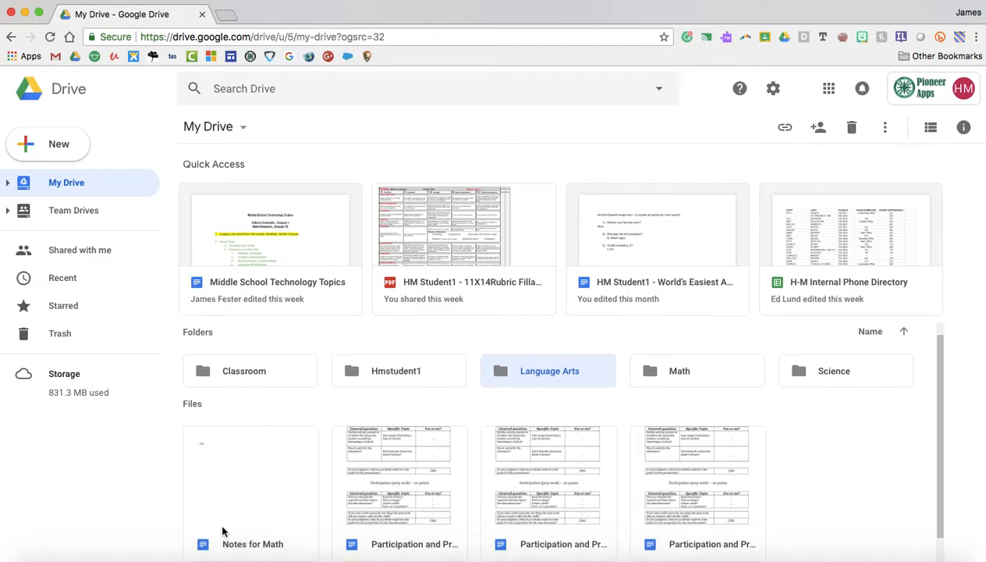
pyautogui.click(253, 494)
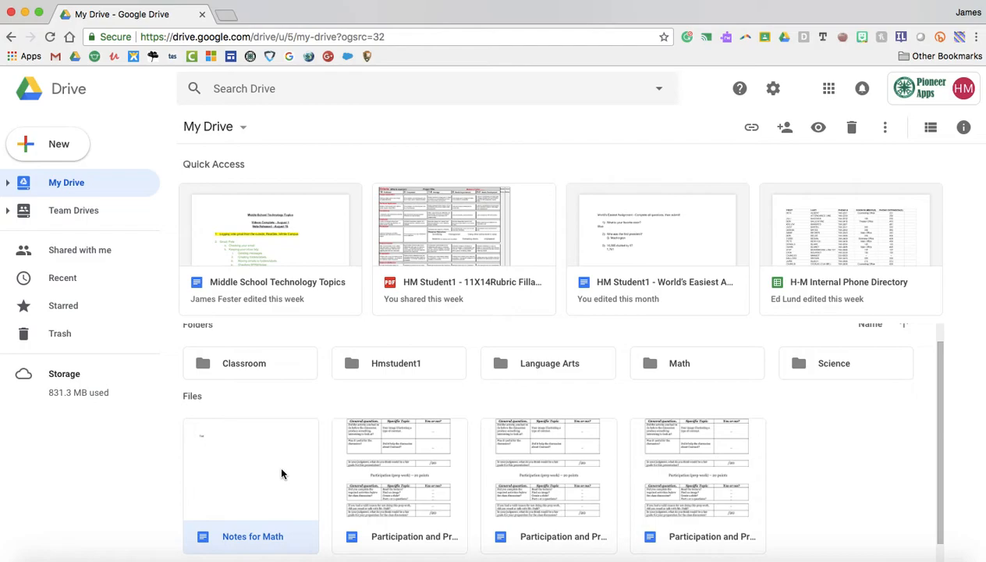
pyautogui.click(885, 127)
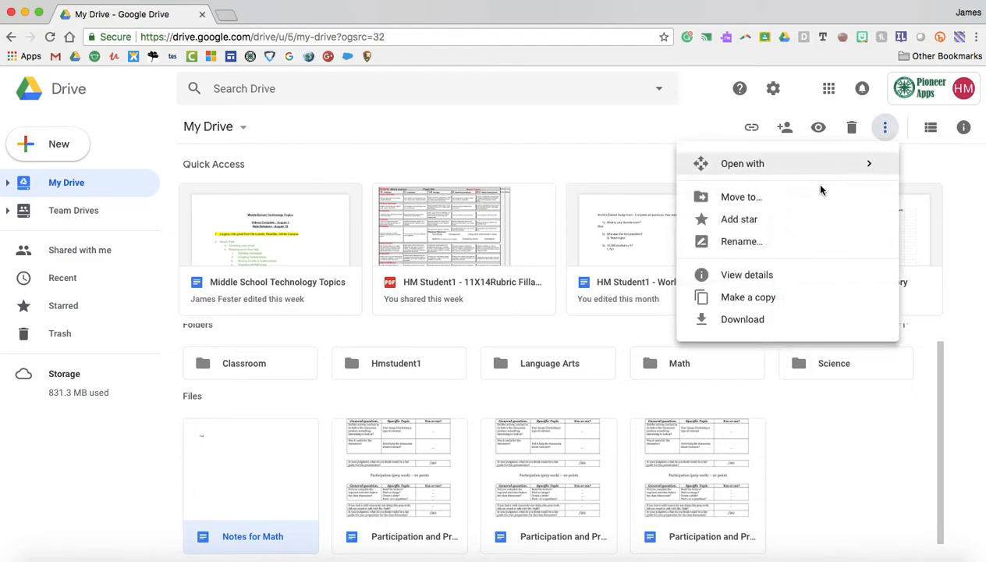
pyautogui.click(800, 197)
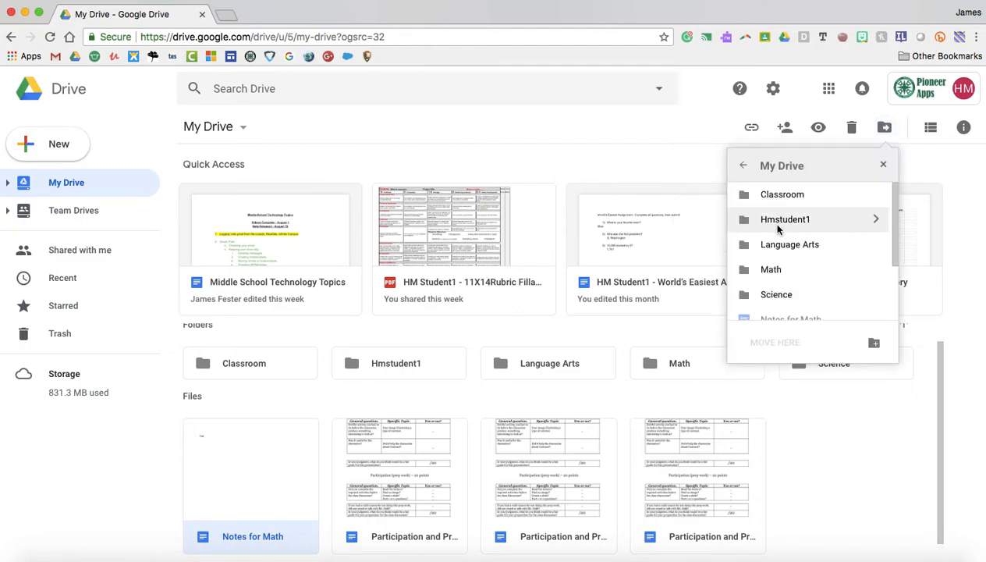
pyautogui.click(882, 164)
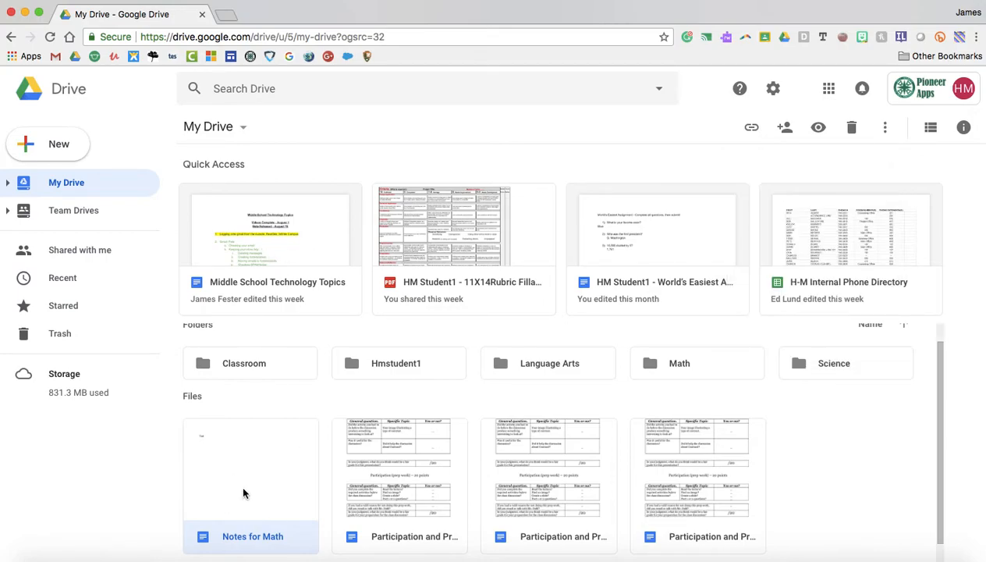
# Expand the My Drive folder tree and move the Notes for Math document into the Math folder
pyautogui.moveTo(240, 480); pyautogui.dragTo(209, 486)
pyautogui.scroll(-1, 283, 531)
pyautogui.scroll(1, 283, 530)
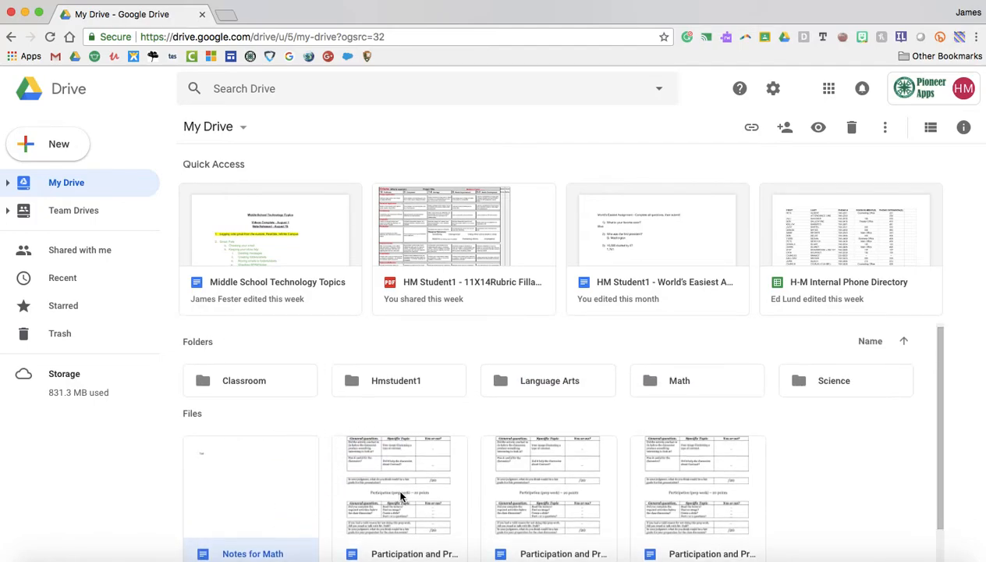
pyautogui.scroll(-1, 398, 491)
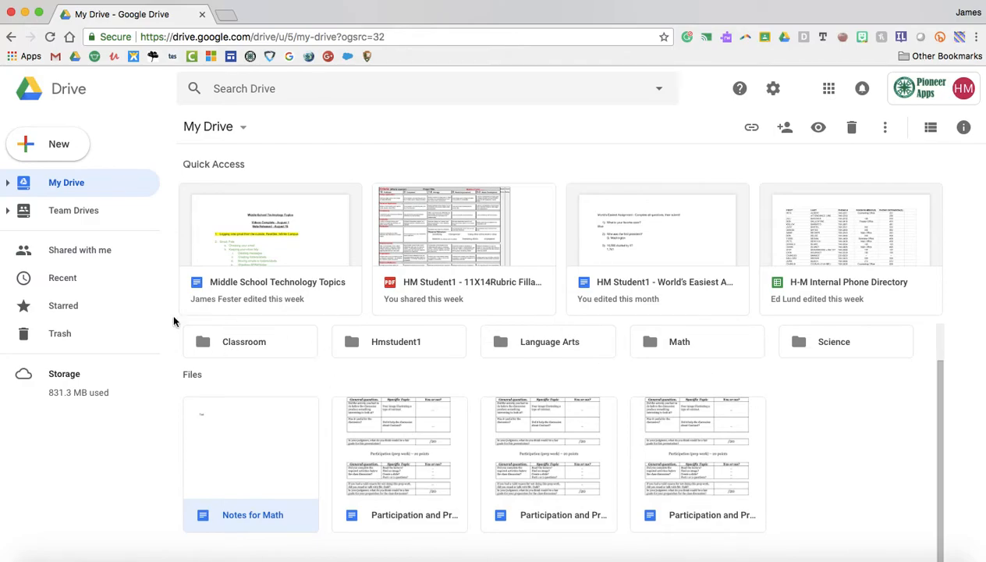
pyautogui.click(7, 184)
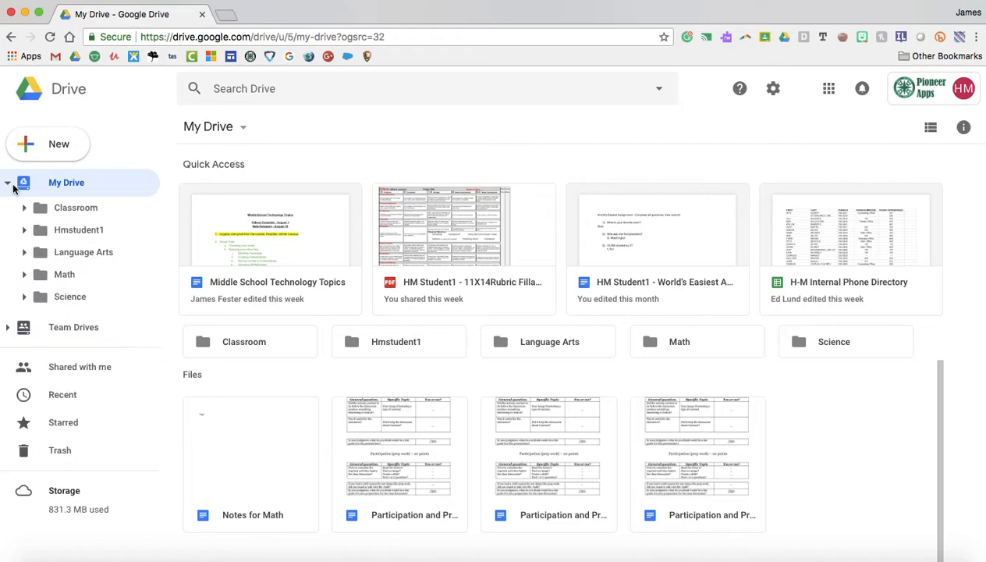
pyautogui.click(253, 456)
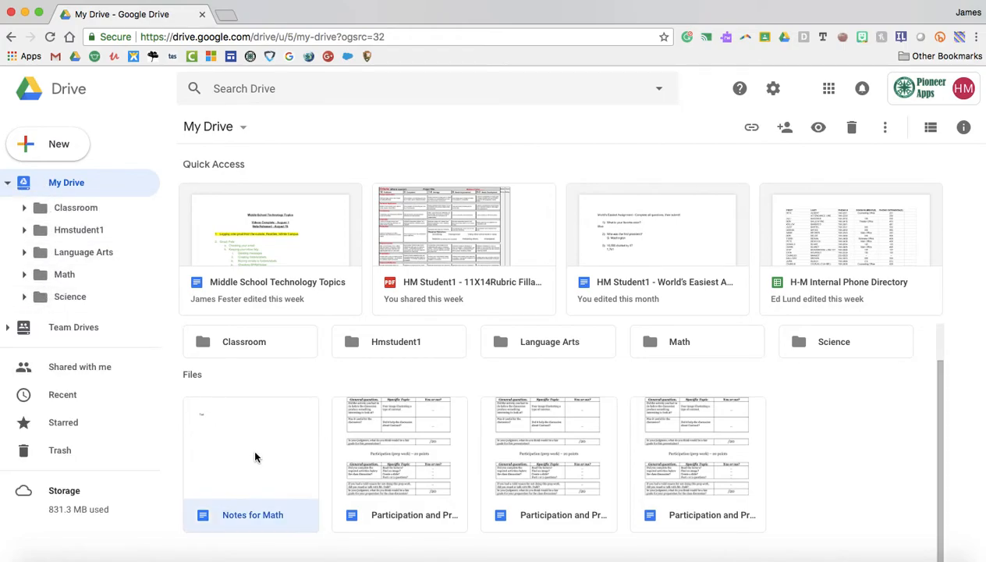
pyautogui.moveTo(273, 469); pyautogui.dragTo(75, 281)
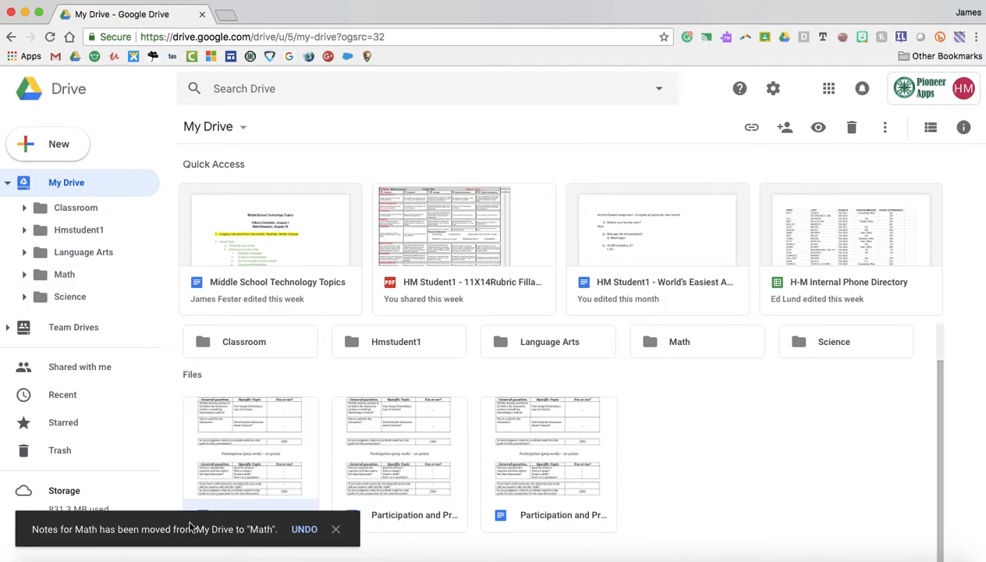
# Dismiss the move notification, check the contents of the Math and Language Arts folders, and return to My Drive
pyautogui.click(336, 529)
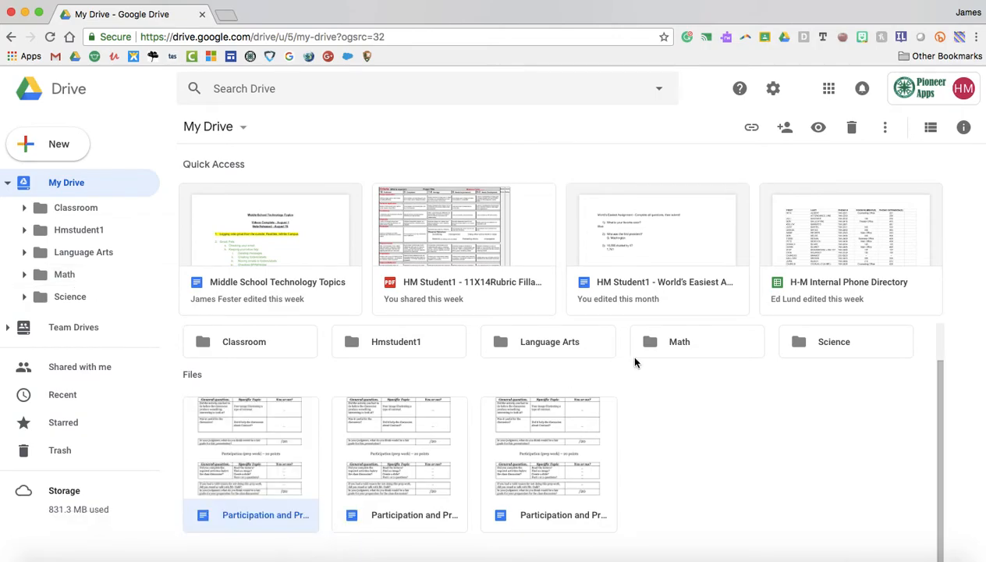
pyautogui.doubleClick(662, 354)
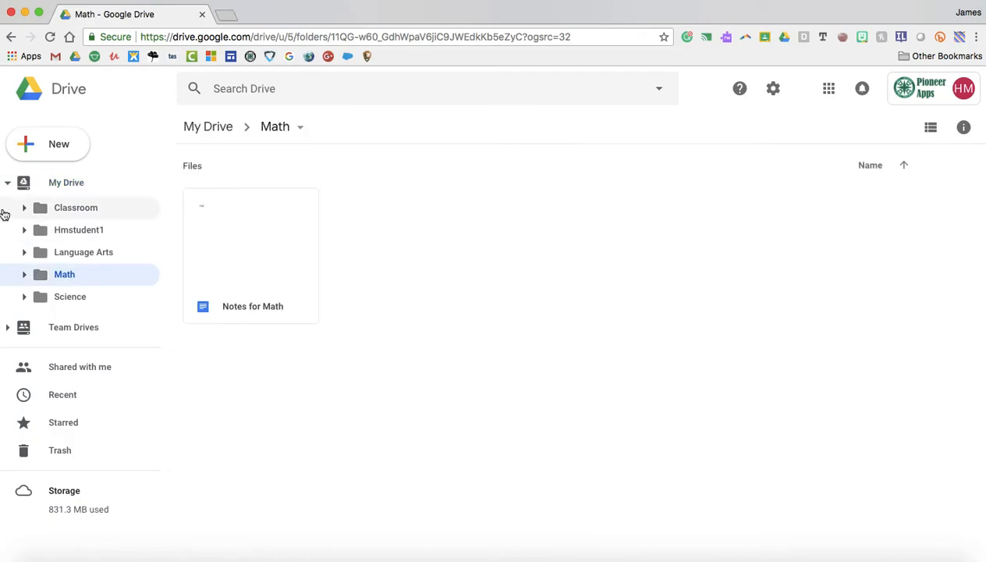
pyautogui.click(58, 181)
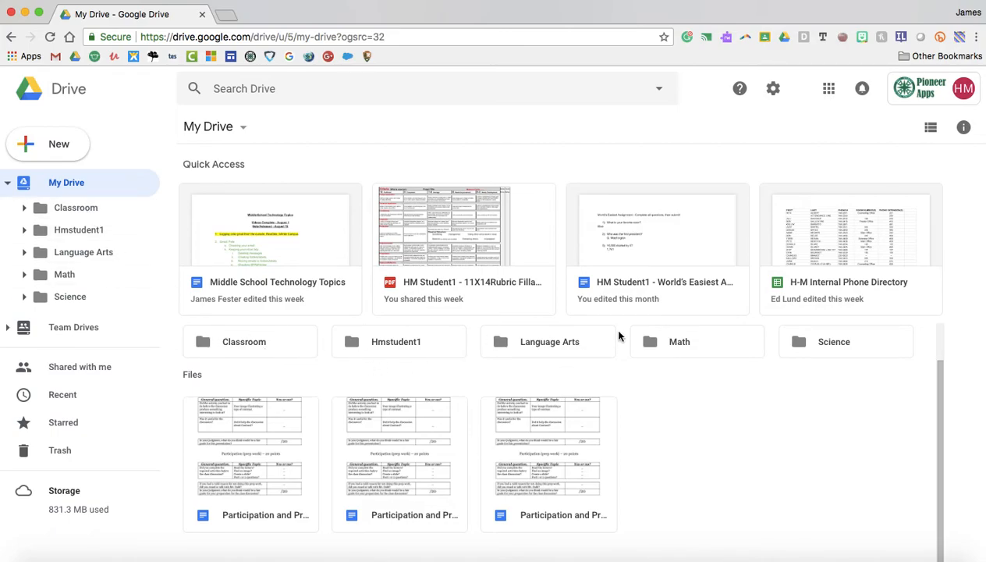
pyautogui.click(86, 258)
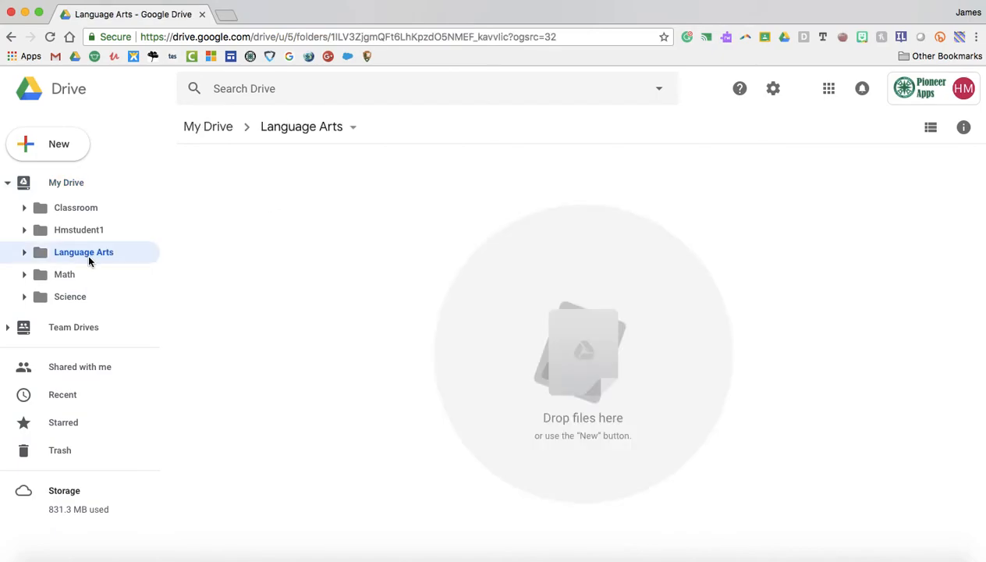
pyautogui.click(31, 184)
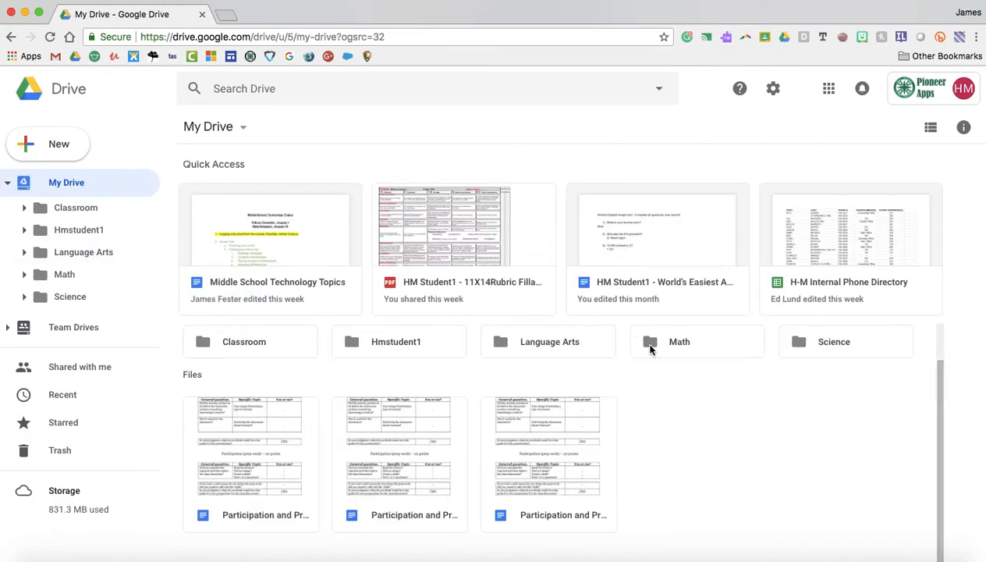
# Change the color of the Language Arts folder to red and deselect it
pyautogui.click(577, 347)
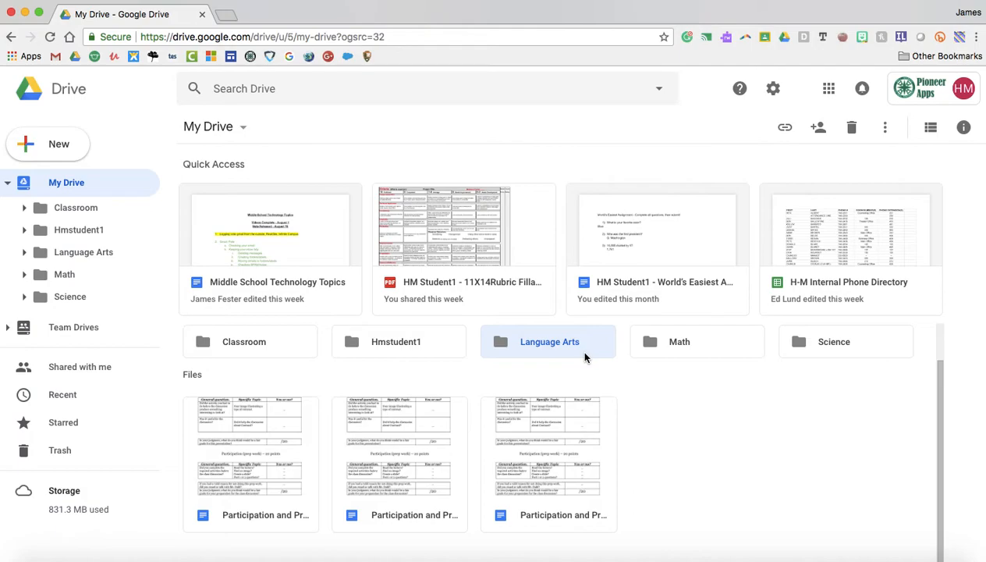
pyautogui.click(883, 131)
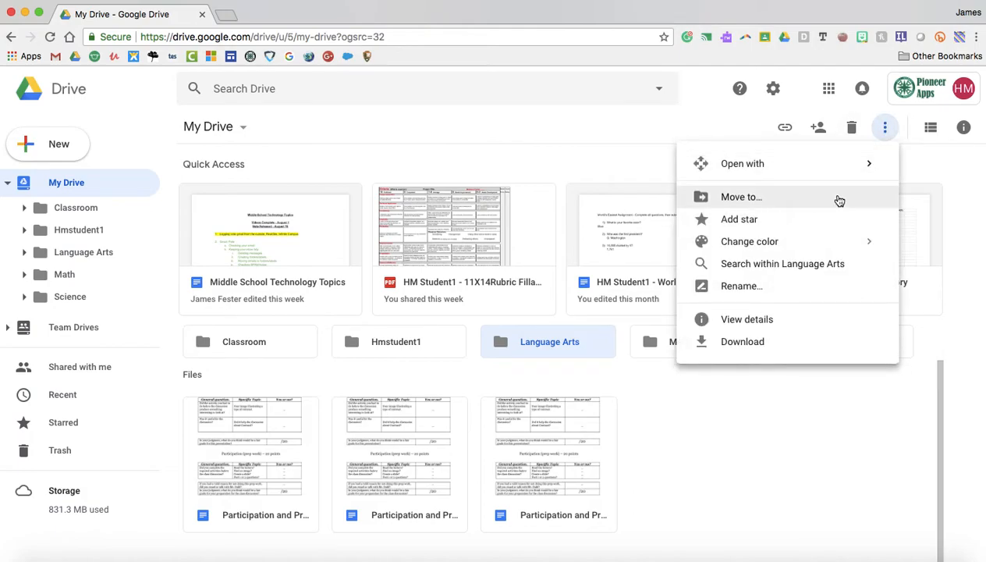
pyautogui.moveTo(818, 244)
pyautogui.click(587, 257)
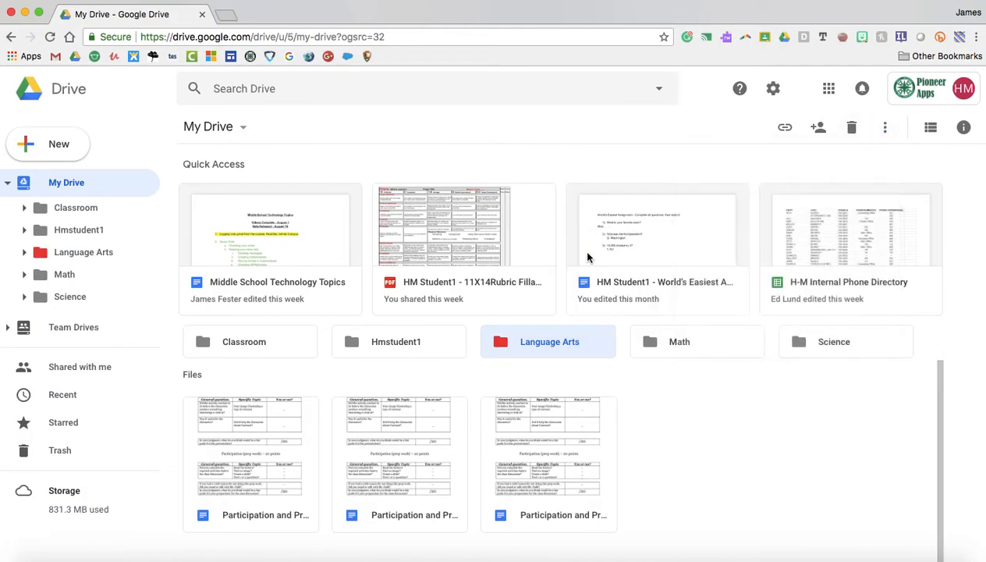
pyautogui.click(645, 434)
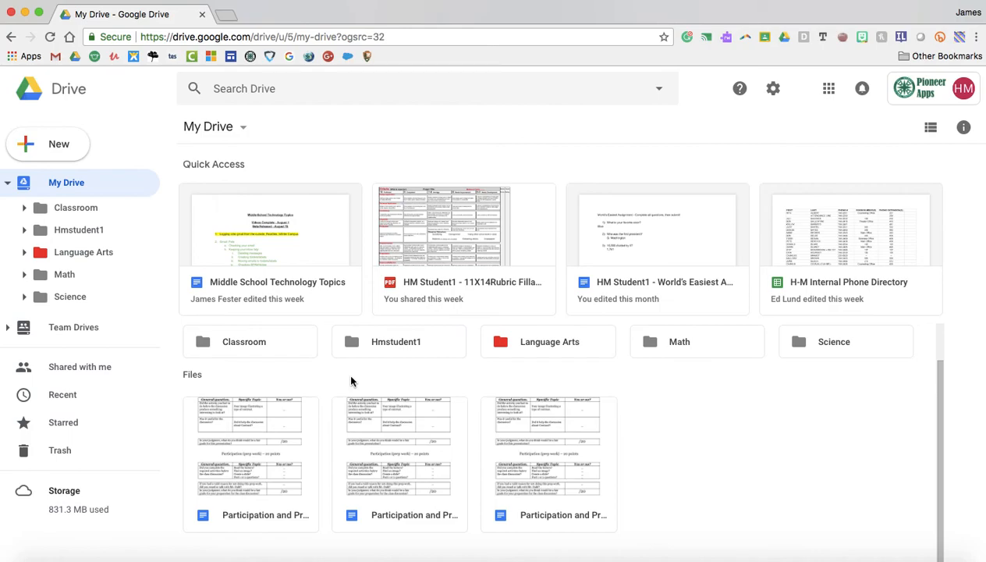
# View the Classroom folder and its Awesome Example Class subfolder, and go back to the Classroom folder
pyautogui.doubleClick(270, 348)
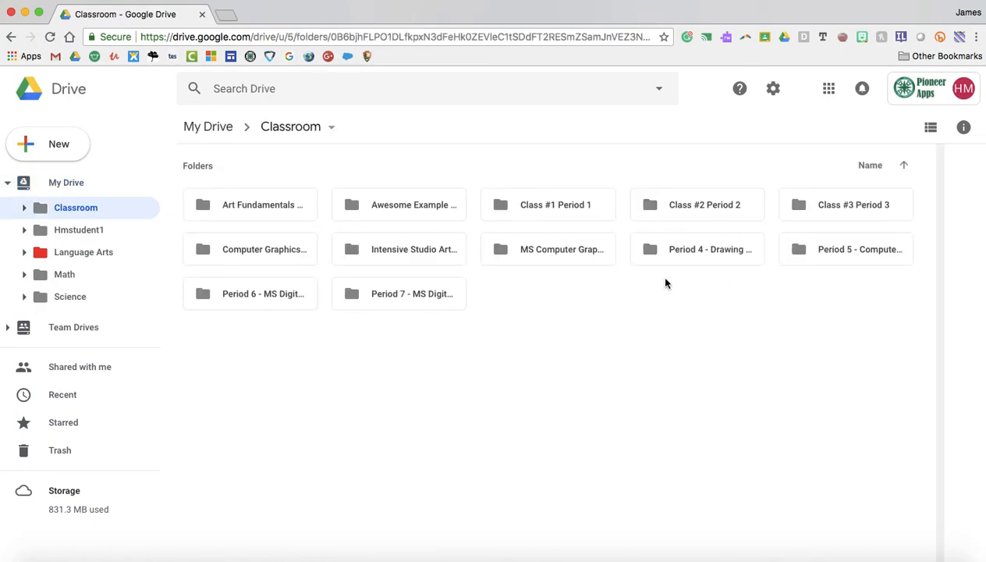
pyautogui.doubleClick(439, 212)
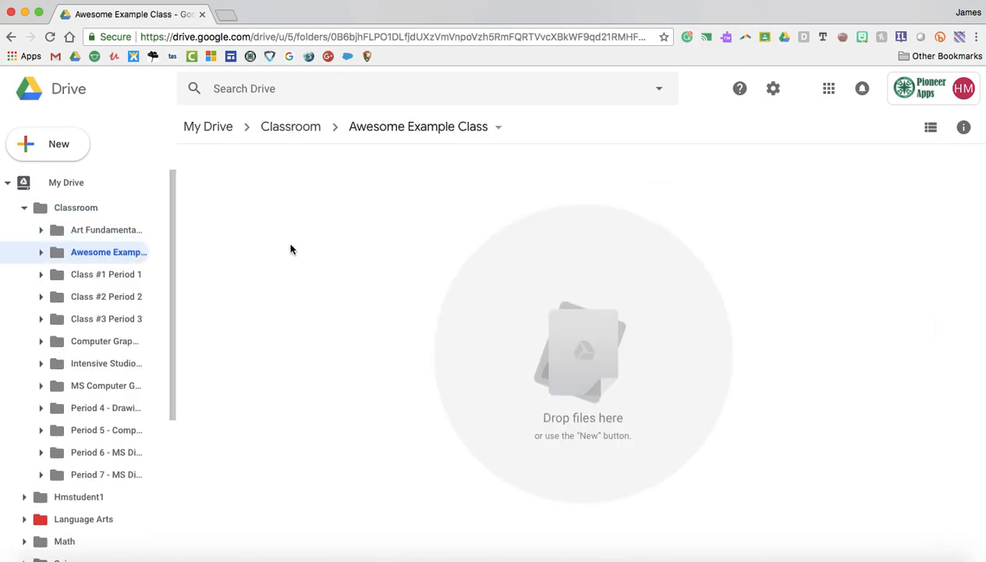
pyautogui.click(10, 37)
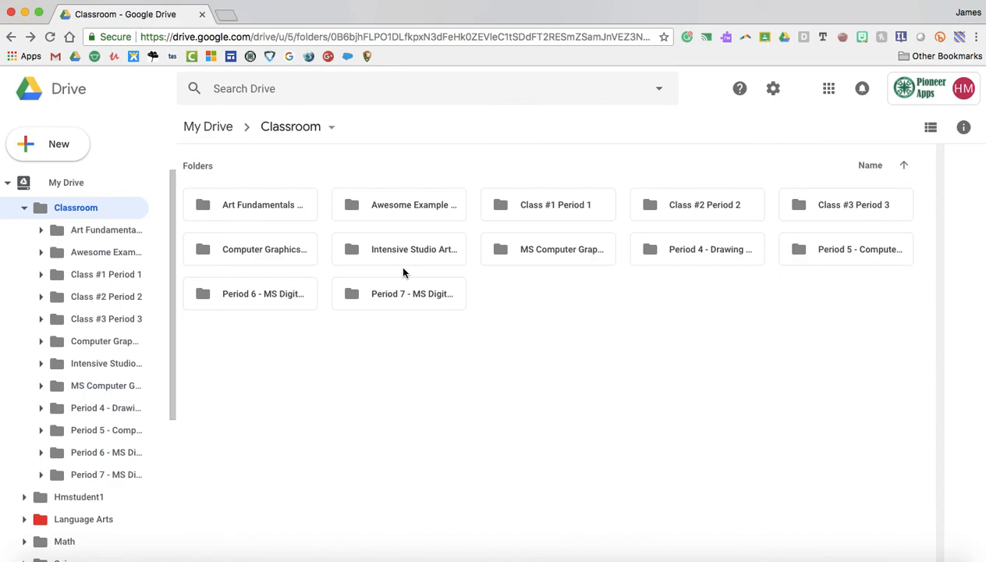
# Collapse the Classroom and My Drive folder trees
pyautogui.click(24, 207)
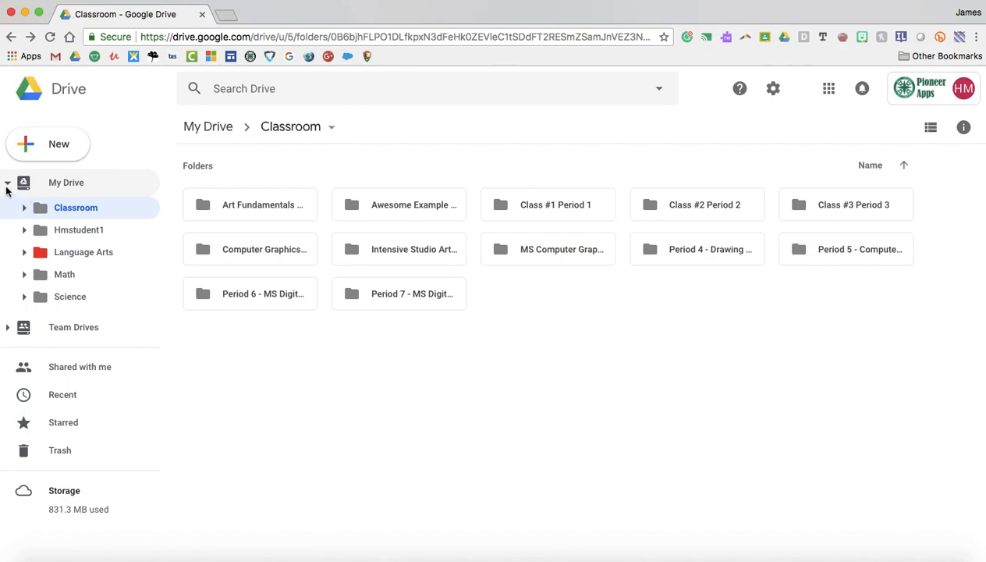
pyautogui.click(7, 185)
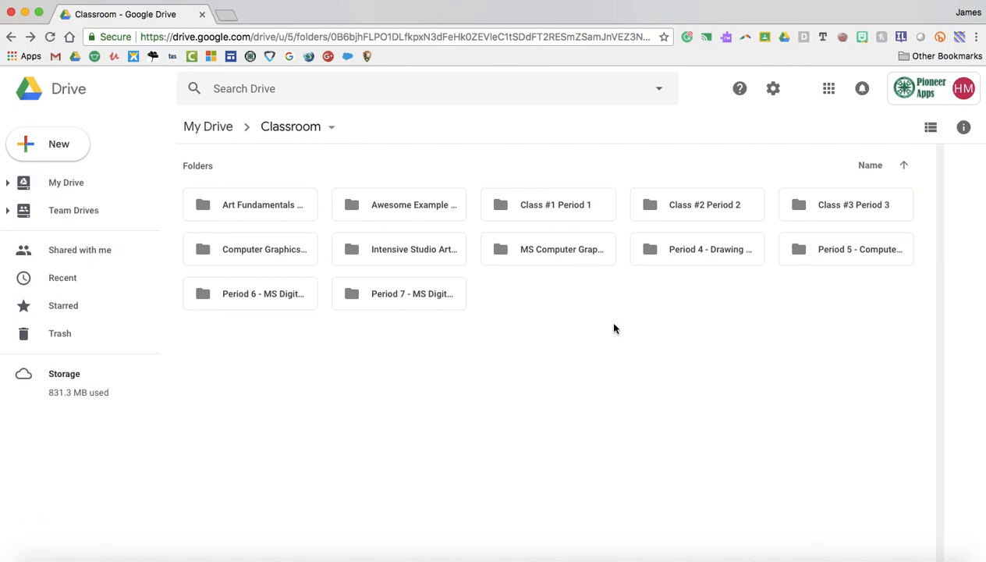